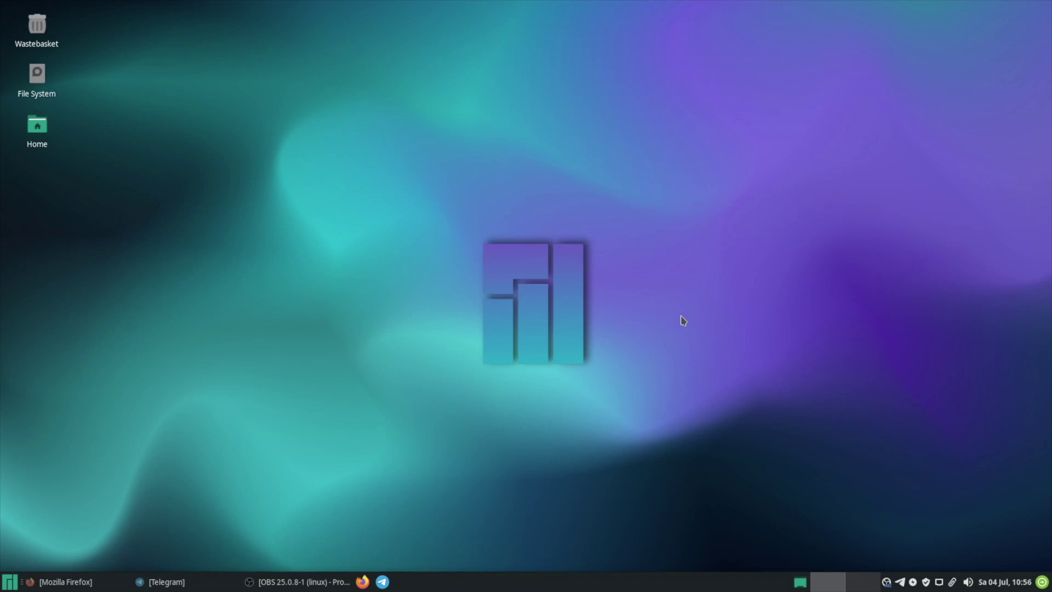
# Launch Firewall Configuration from a 'firew' menu search and authenticate with the password.
pyautogui.click(9, 581)
pyautogui.write('firew')
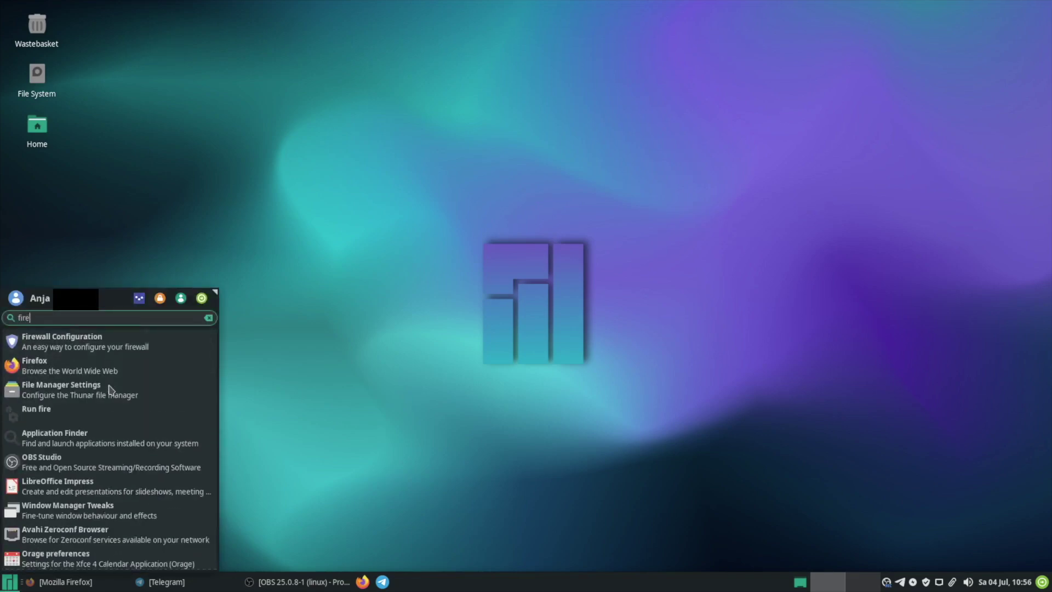
pyautogui.click(131, 348)
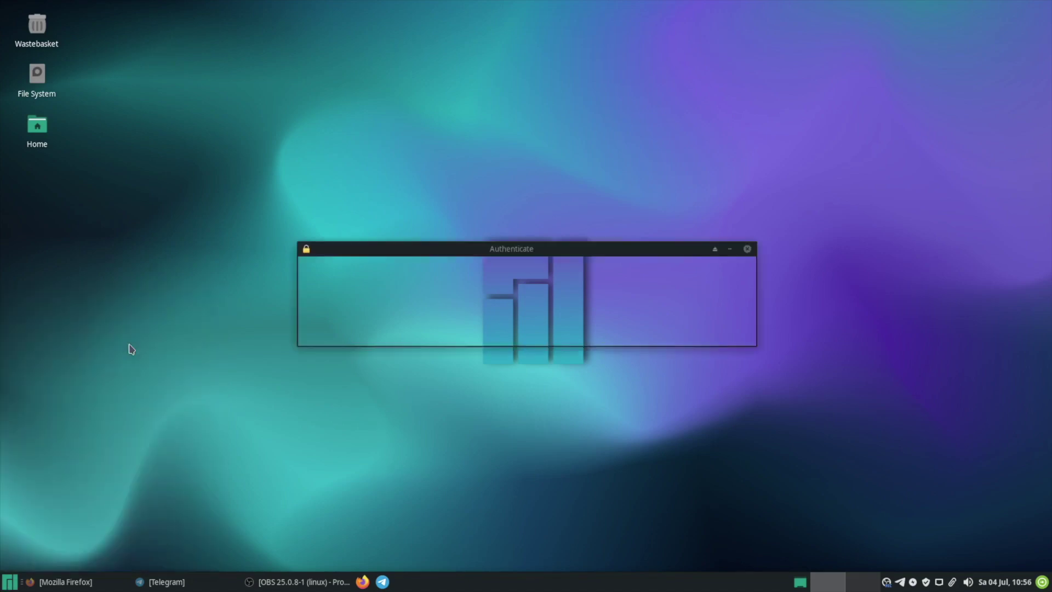
pyautogui.write('••••••••••••')
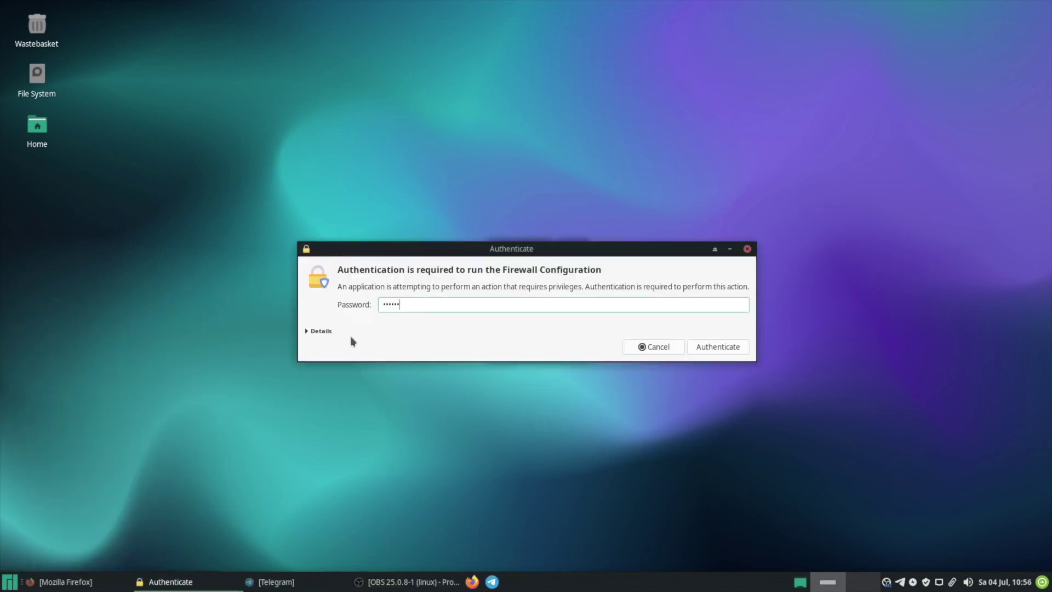
pyautogui.press('Return')
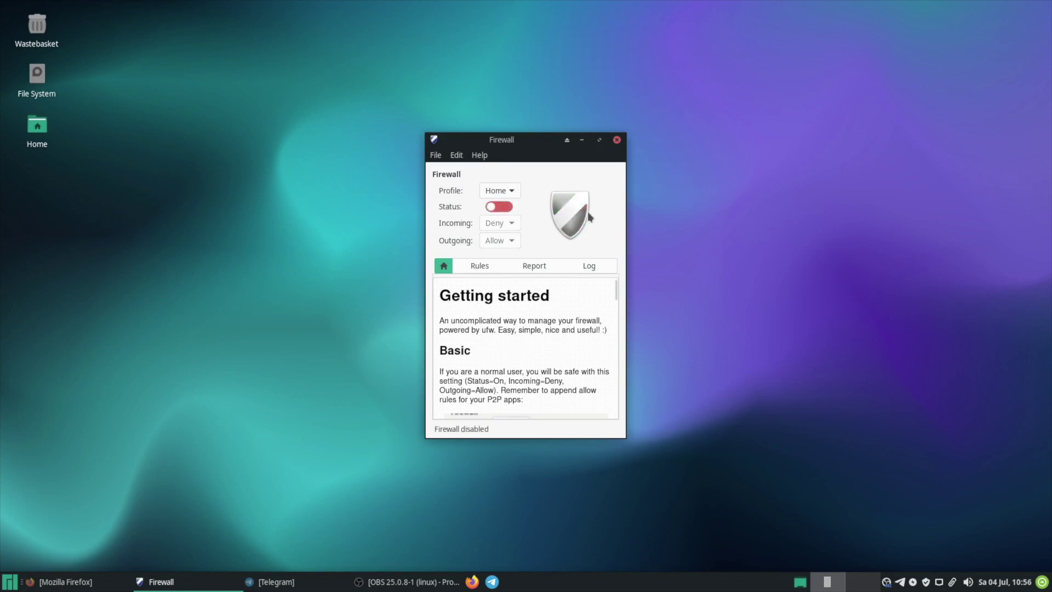
# Switch the Home profile firewall on, confirm no rules exist, and return to Home.
pyautogui.click(508, 207)
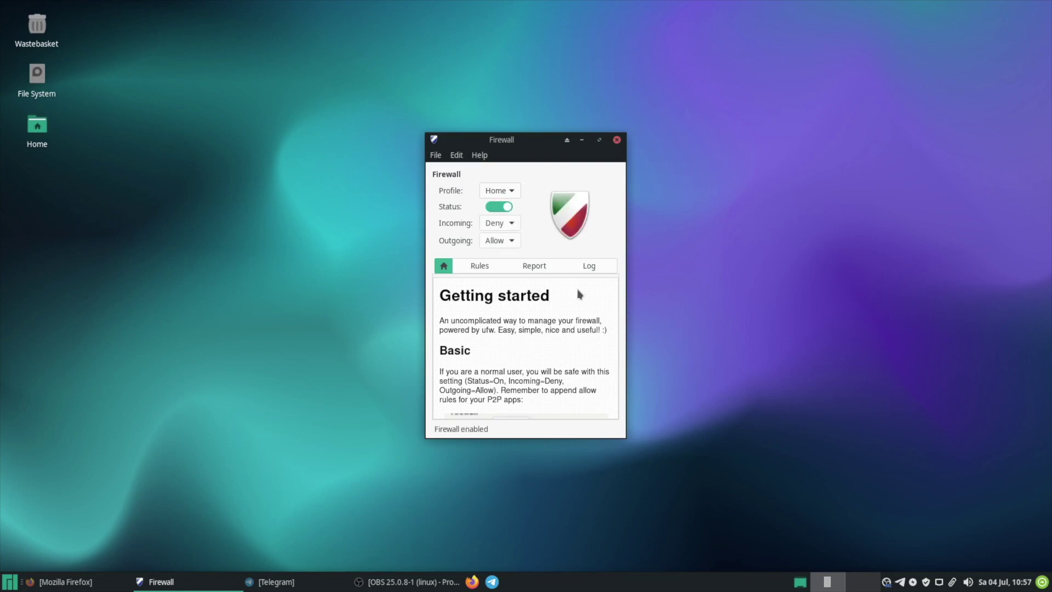
pyautogui.click(482, 267)
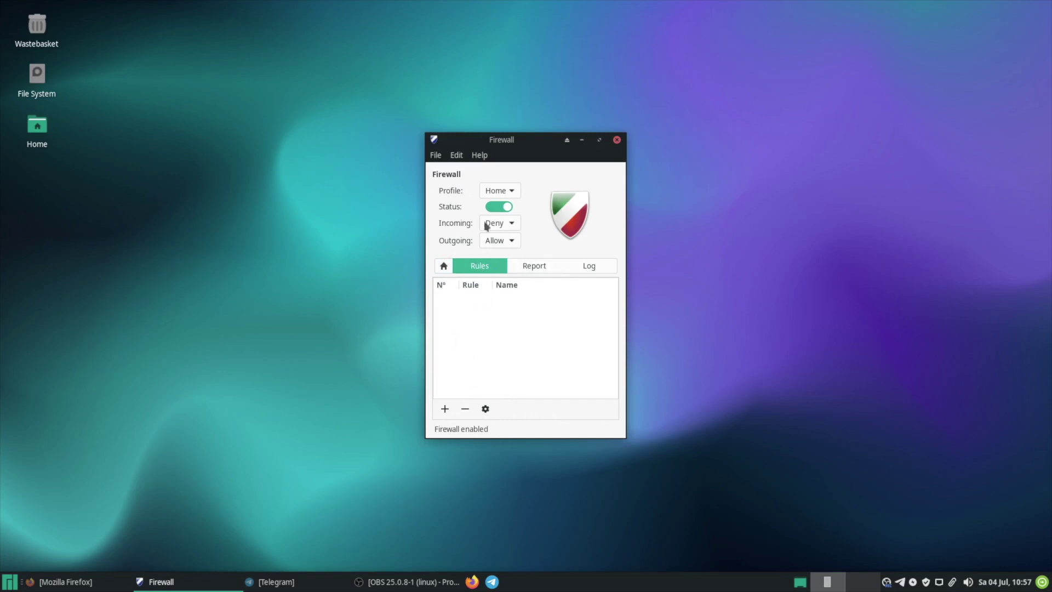
pyautogui.click(444, 265)
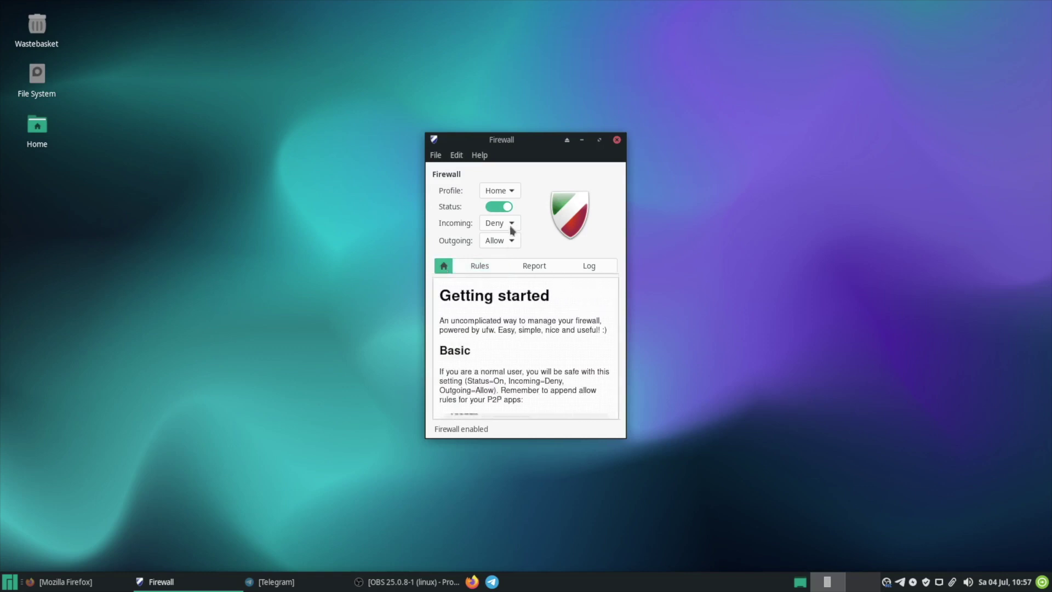
# Close the firewall window, launch Add/Remove Software via an 'add' search, and show its extra-options list.
pyautogui.click(617, 140)
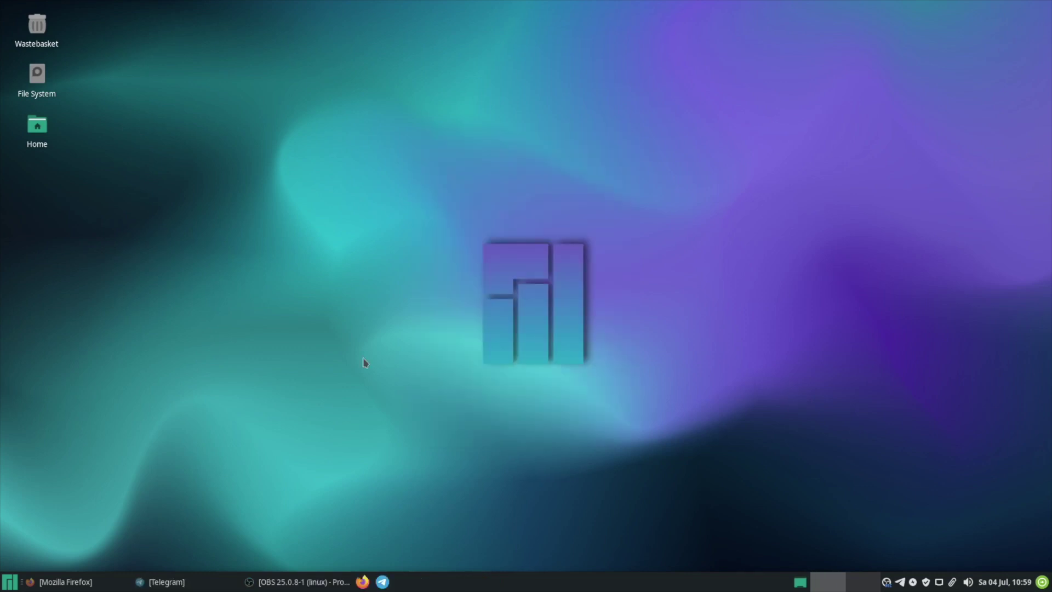
pyautogui.click(10, 582)
pyautogui.write('add')
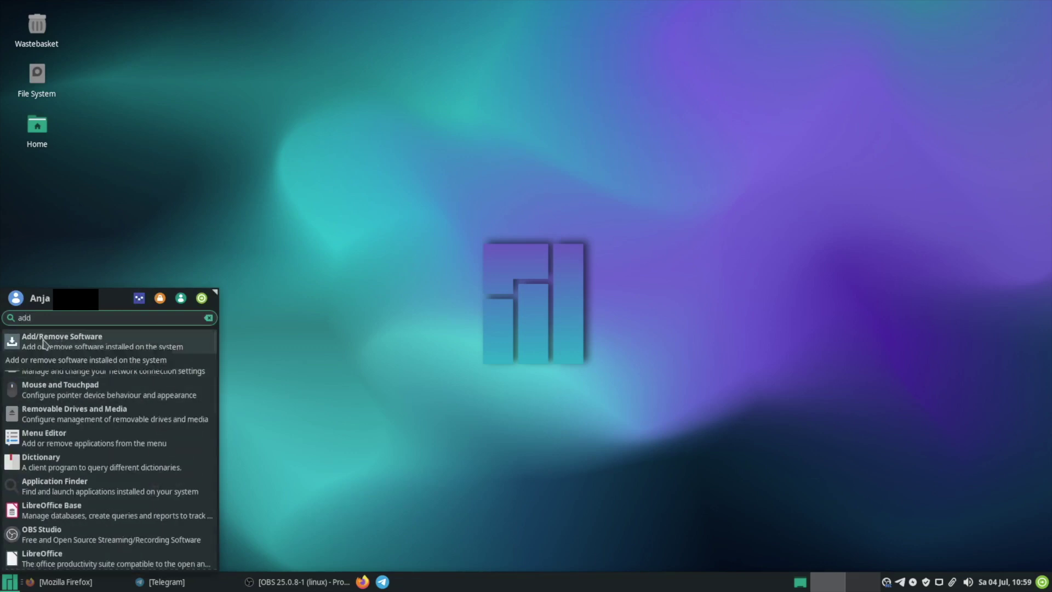
pyautogui.click(80, 344)
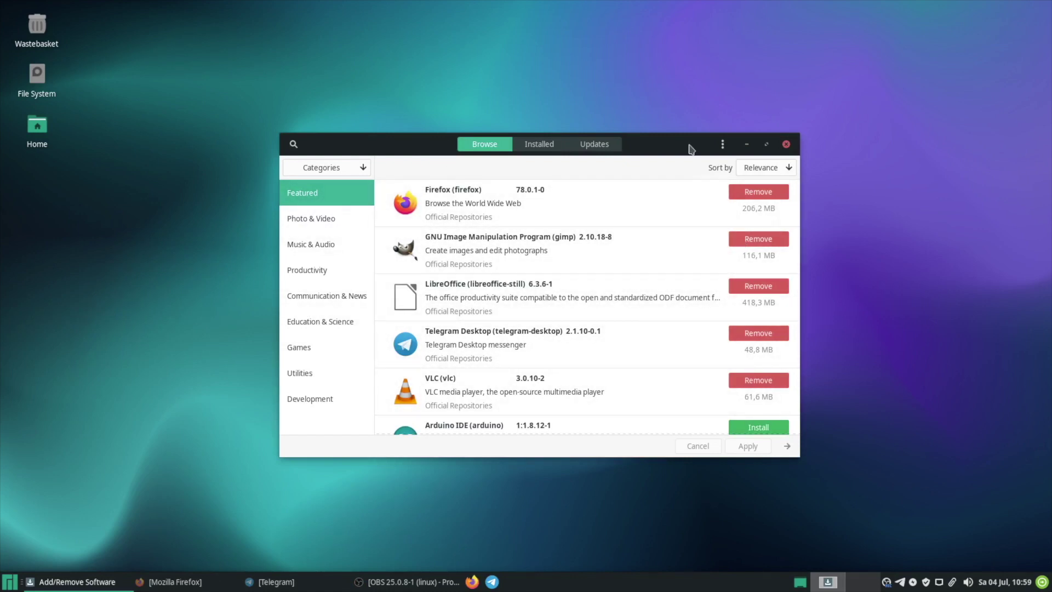
pyautogui.click(723, 145)
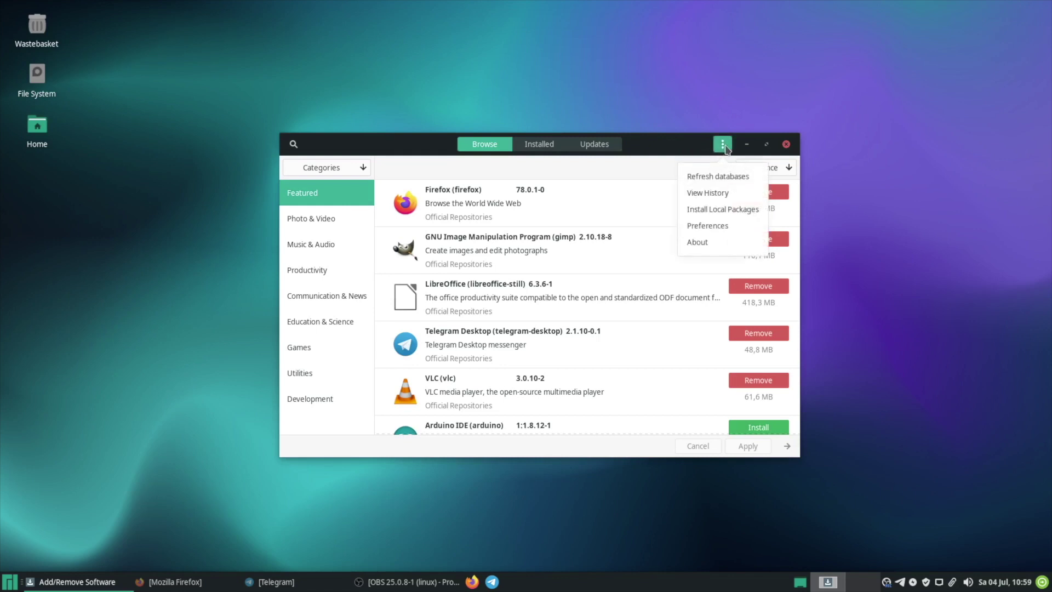
# Open Pamac Preferences, authenticating with the administrator password.
pyautogui.click(724, 227)
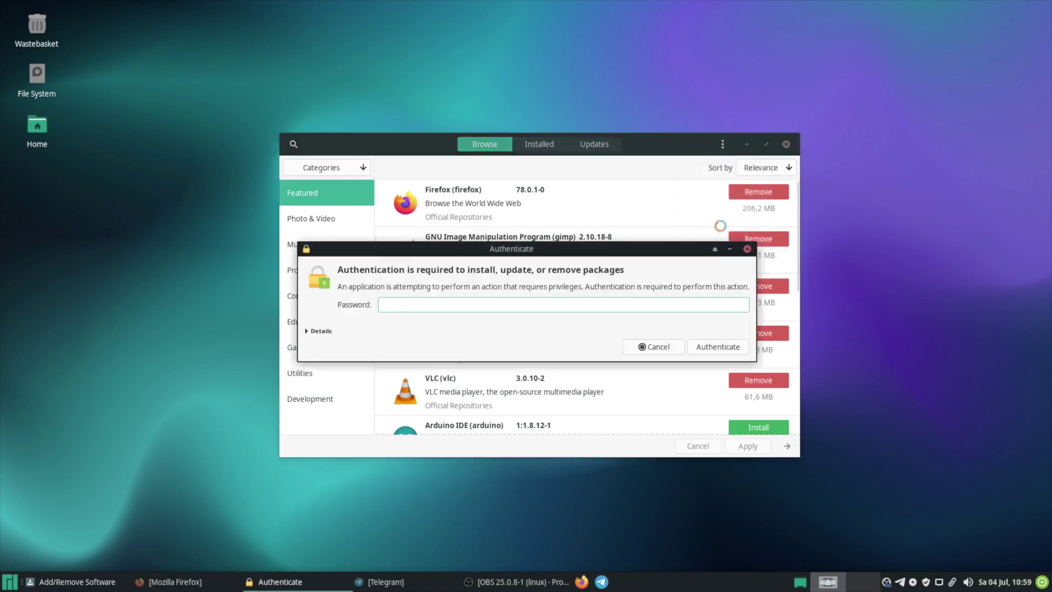
pyautogui.write('••••••••••••')
pyautogui.press('Return')
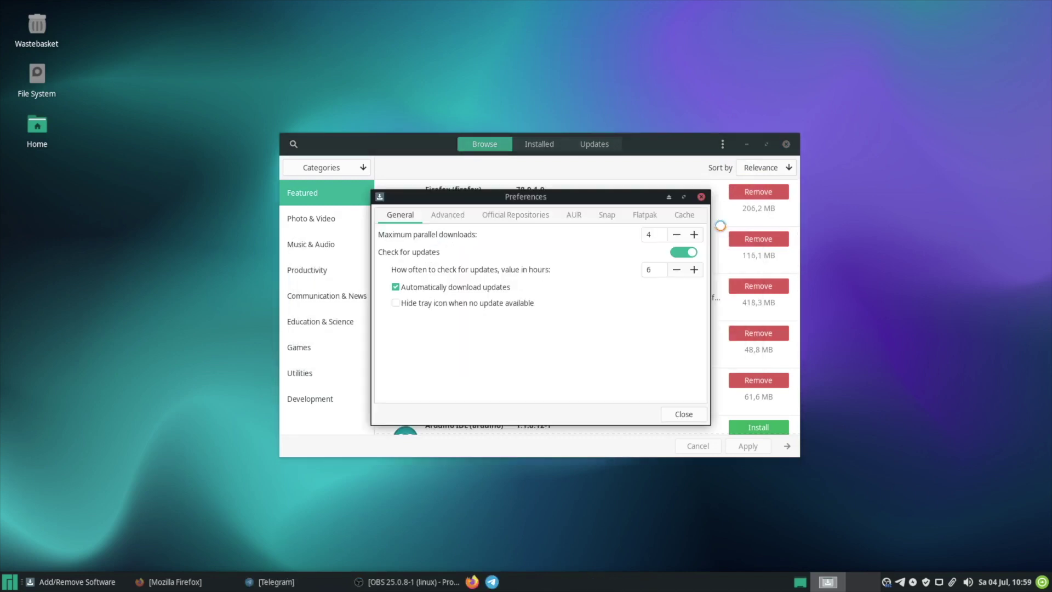
# Use mirrors from Germany for Official Repositories, then review the General and Advanced settings.
pyautogui.click(508, 215)
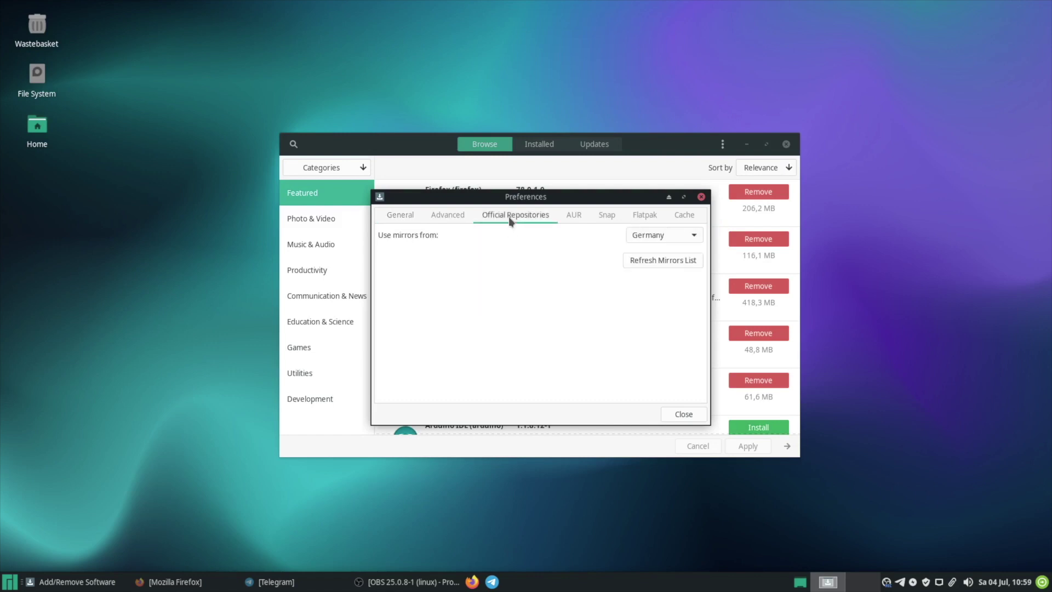
pyautogui.click(689, 238)
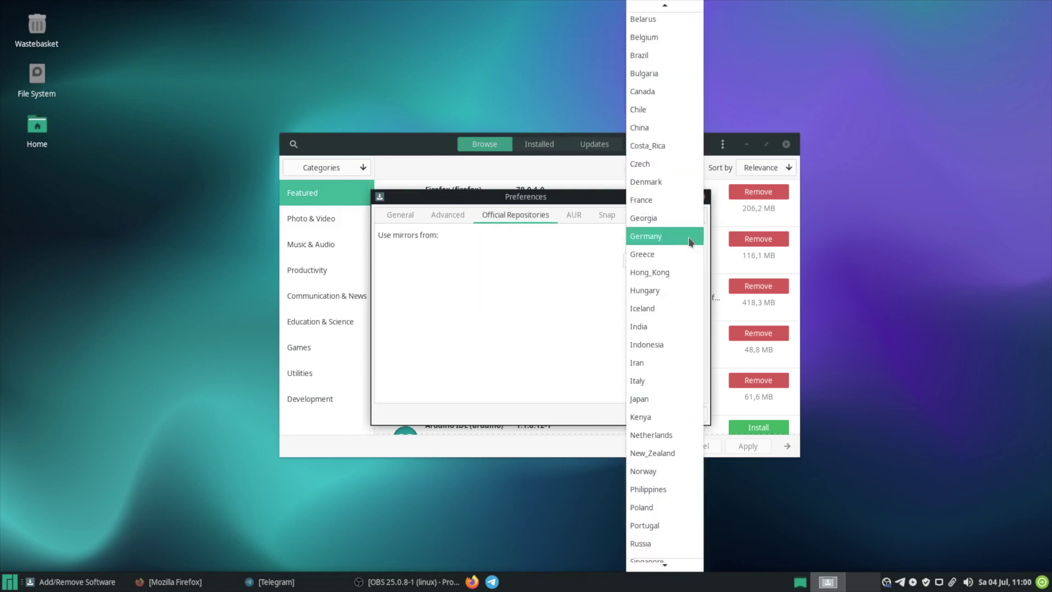
pyautogui.click(690, 240)
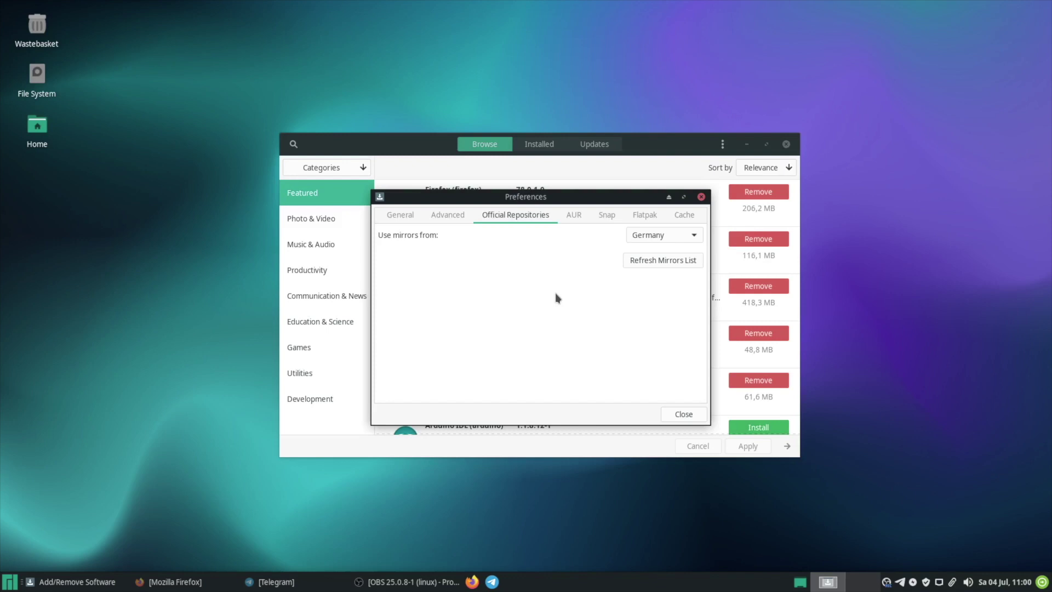
pyautogui.click(401, 217)
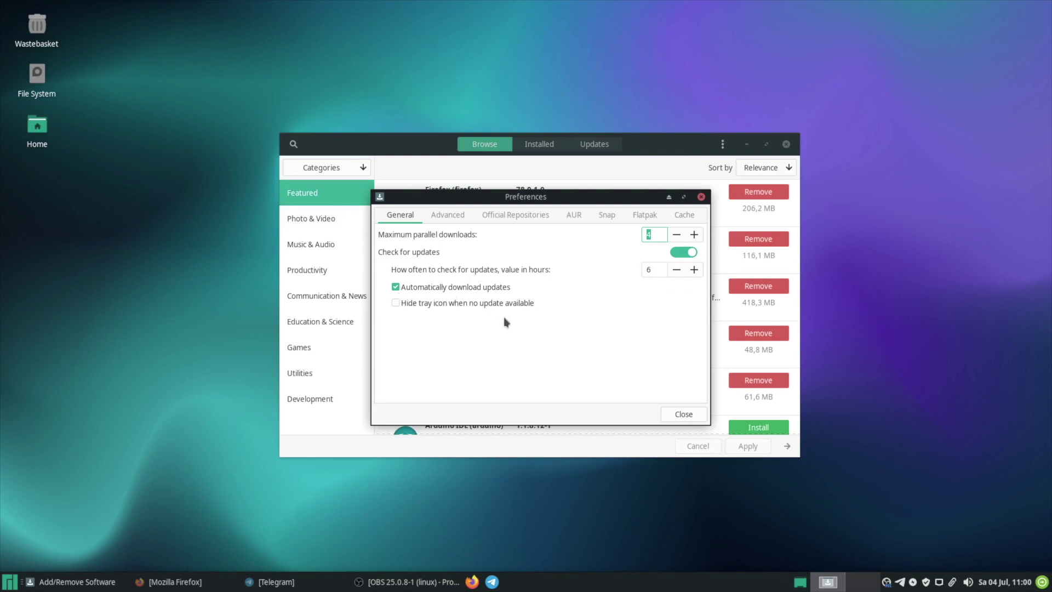
pyautogui.click(446, 217)
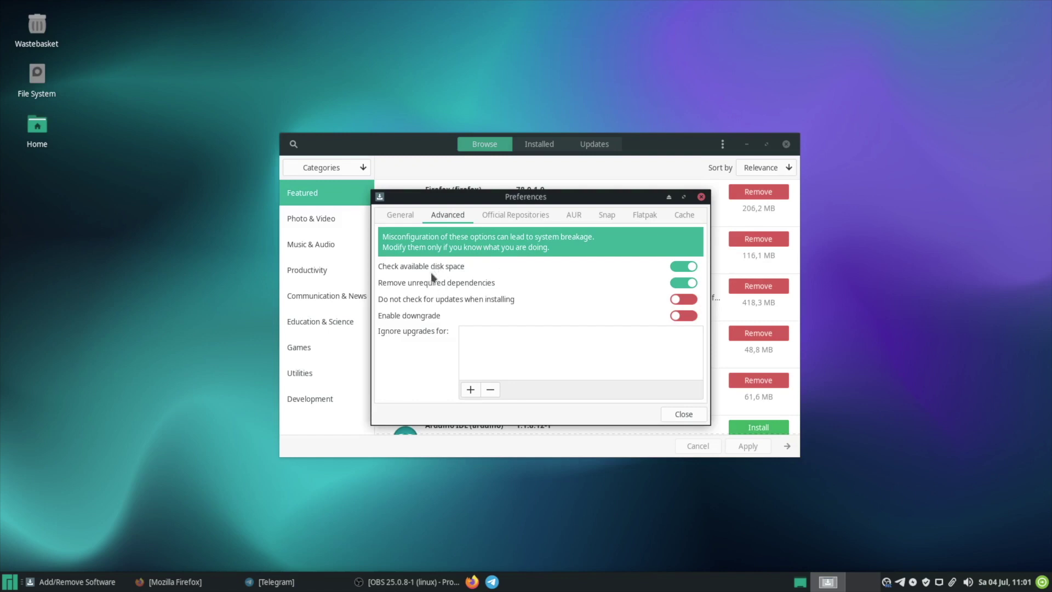
# Enable AUR support with tmp as the build directory and close Preferences.
pyautogui.click(575, 217)
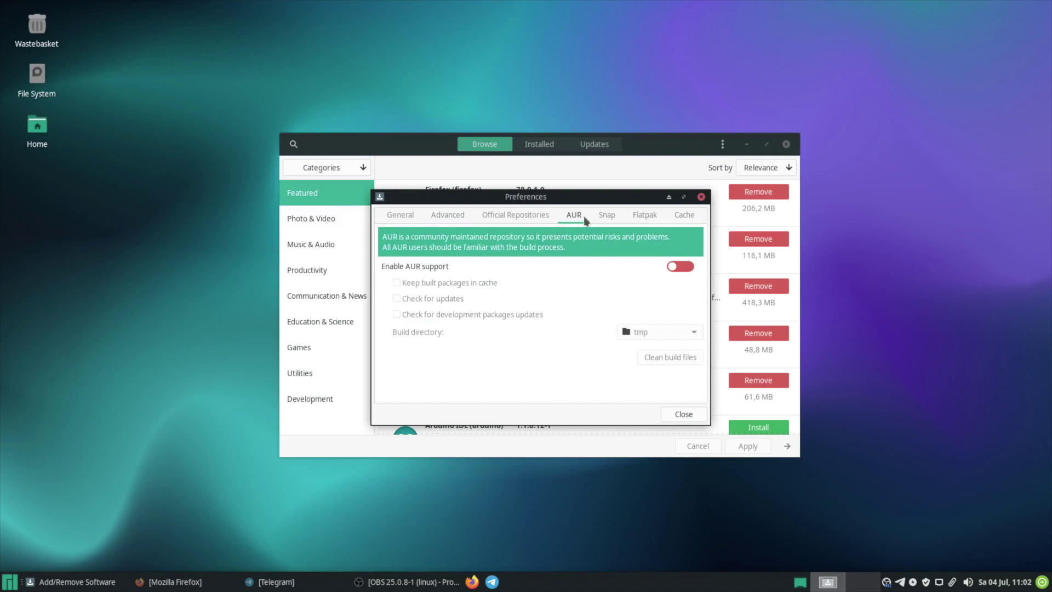
pyautogui.click(686, 268)
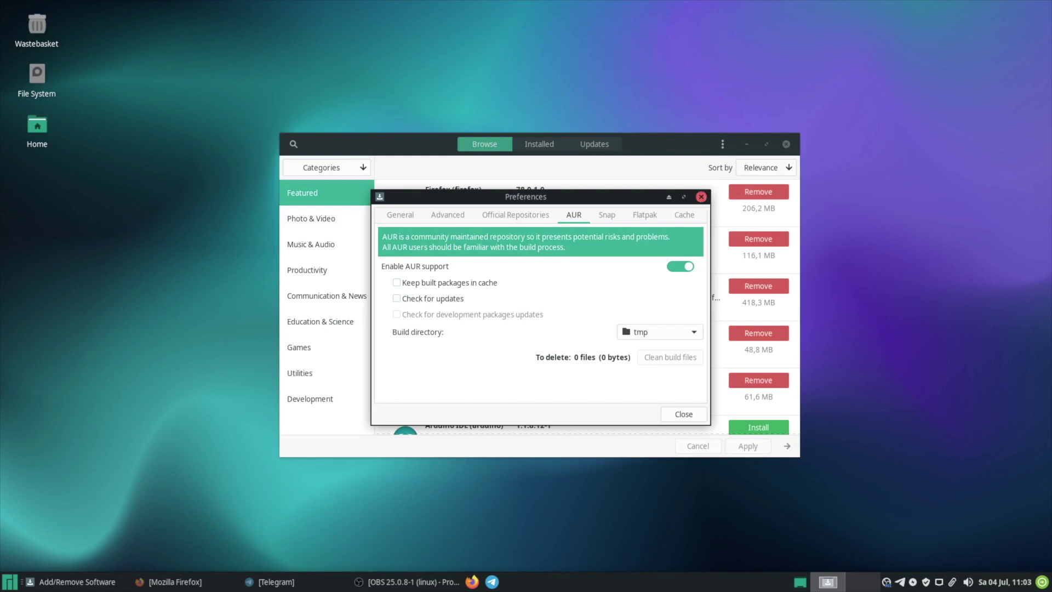
pyautogui.click(701, 196)
# Search Pamac for 'deja' to find Déjà Dup installed, then search the app menu for 'backup'.
pyautogui.click(293, 143)
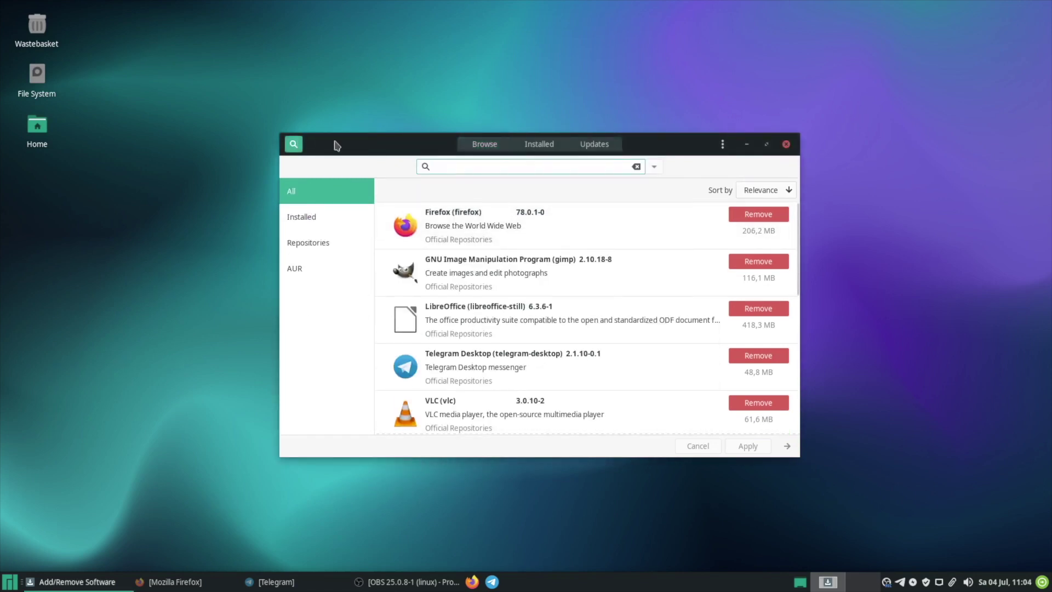
pyautogui.write('deja')
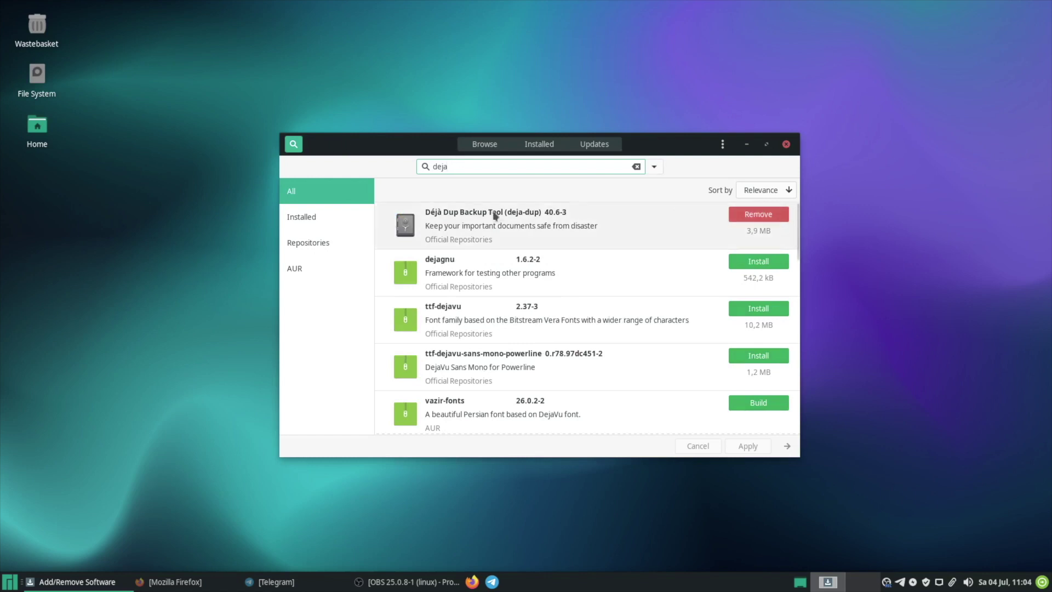
pyautogui.click(10, 581)
pyautogui.write('backup')
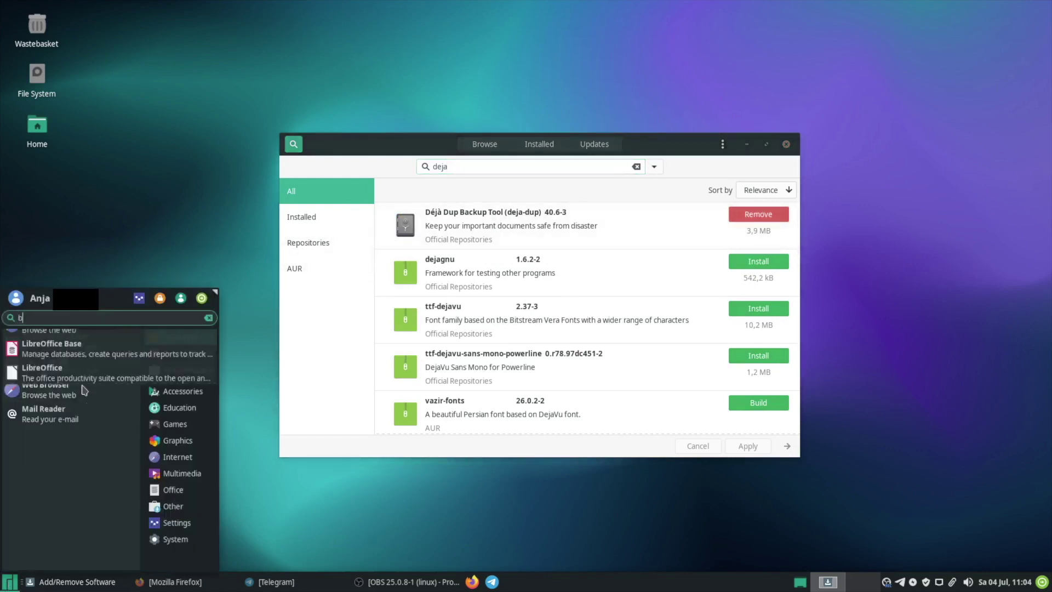
pyautogui.click(80, 342)
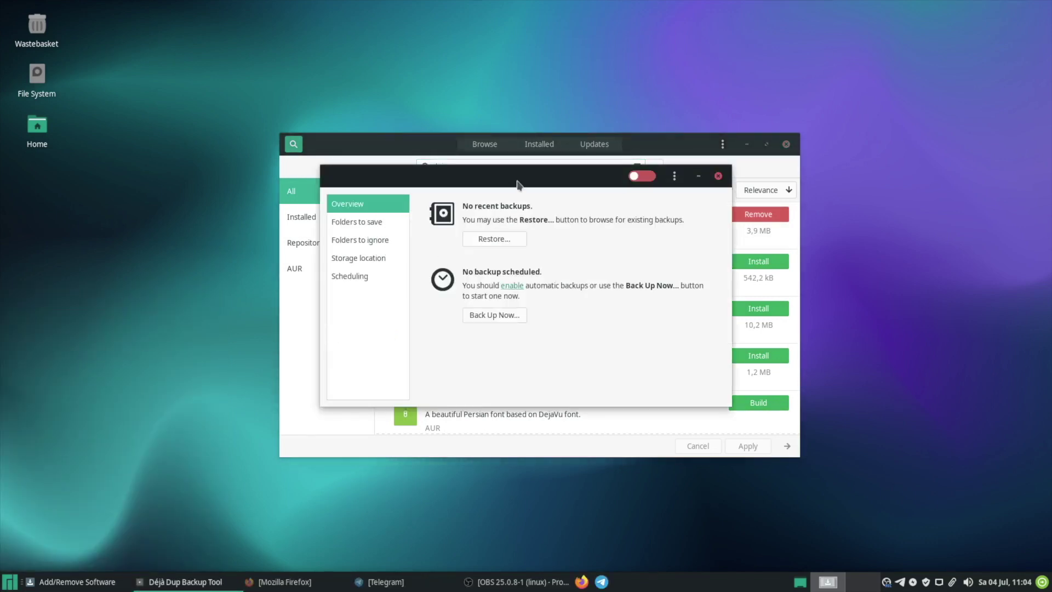
pyautogui.click(390, 222)
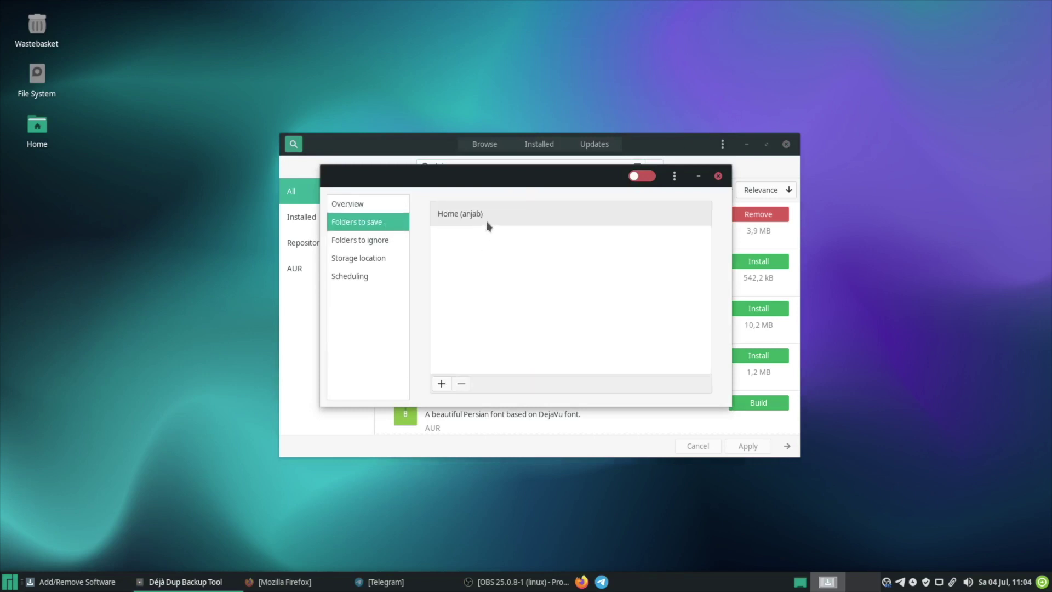
pyautogui.click(386, 239)
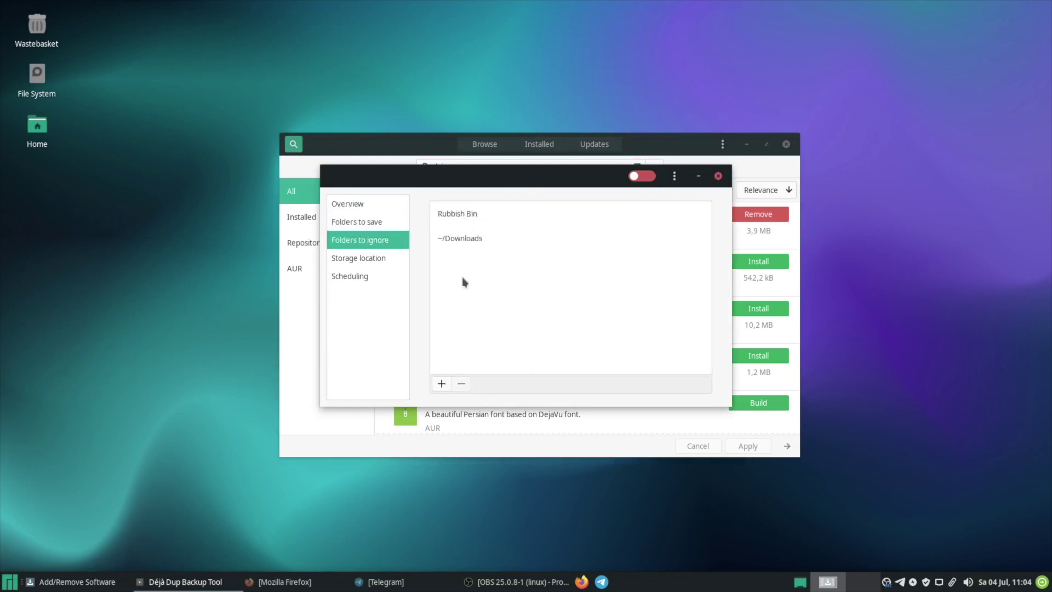
pyautogui.click(368, 261)
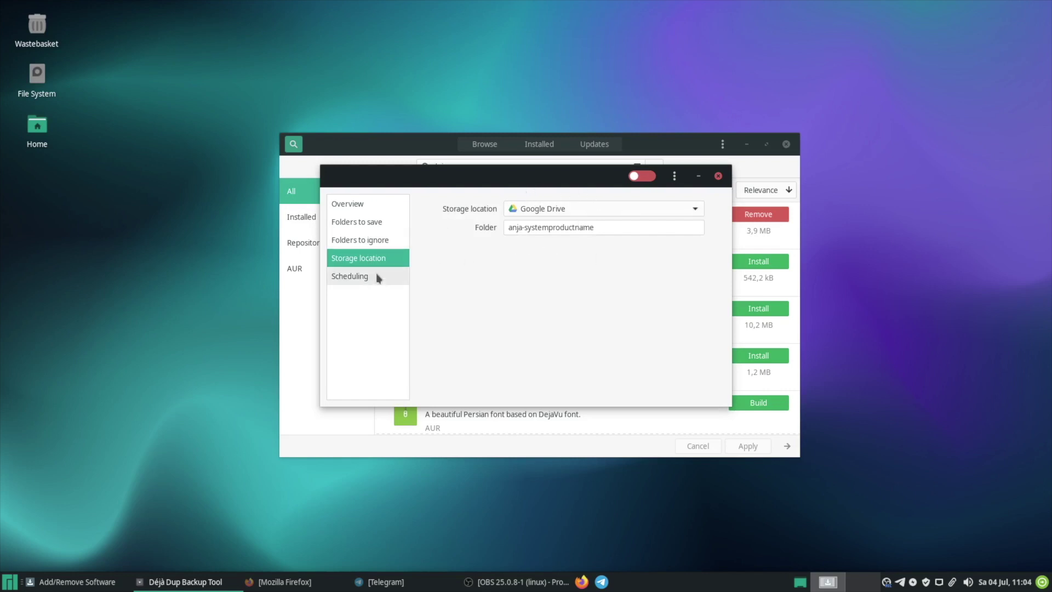
pyautogui.click(356, 277)
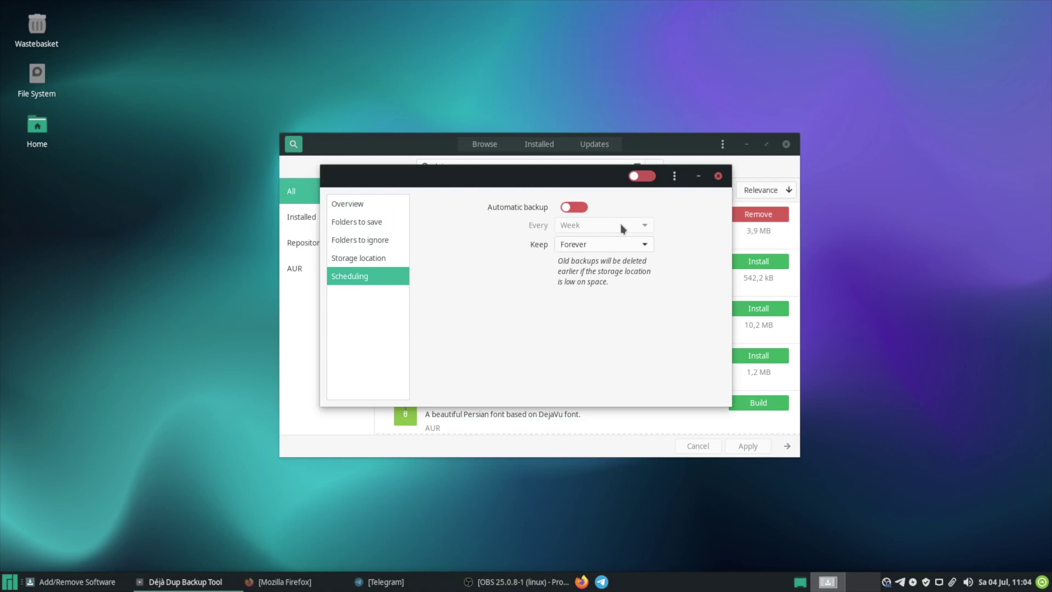
pyautogui.hotkey('alt', 'F4')
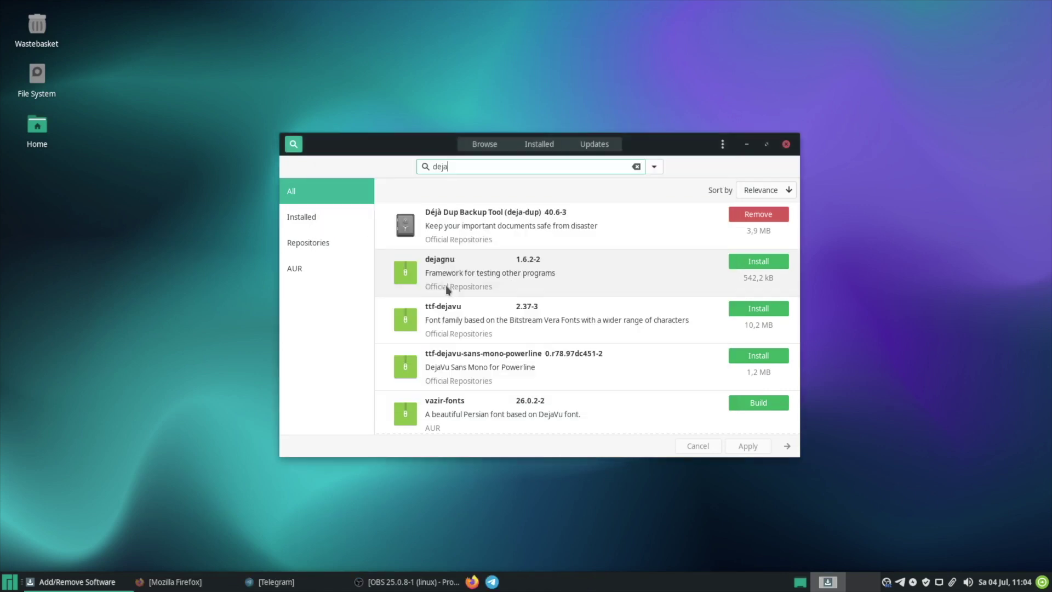
# Launch Timeshift from a 'time' menu search and authenticate with the administrator password.
pyautogui.press('super')
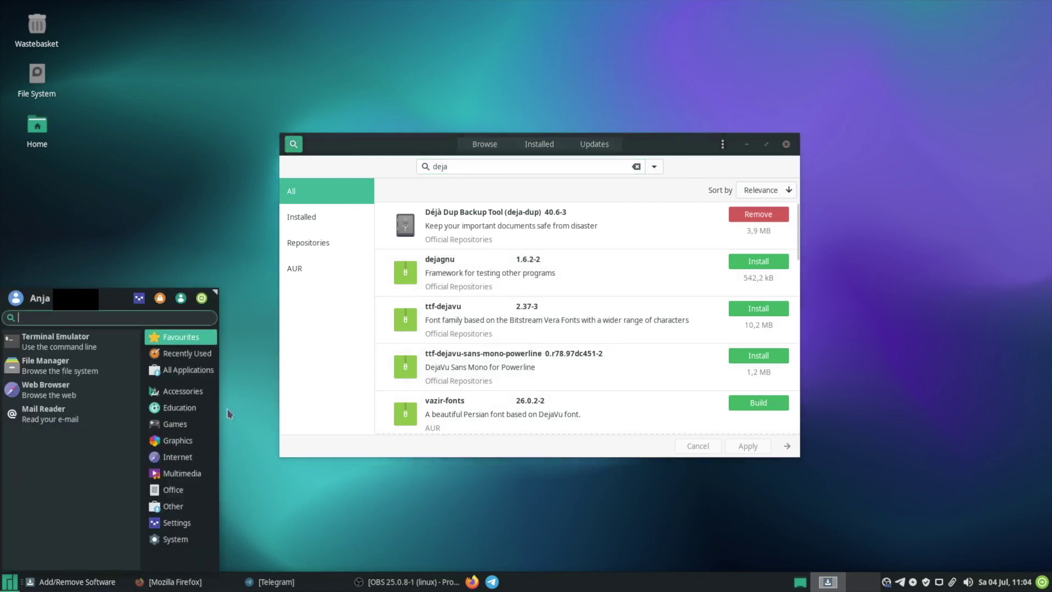
pyautogui.write('time')
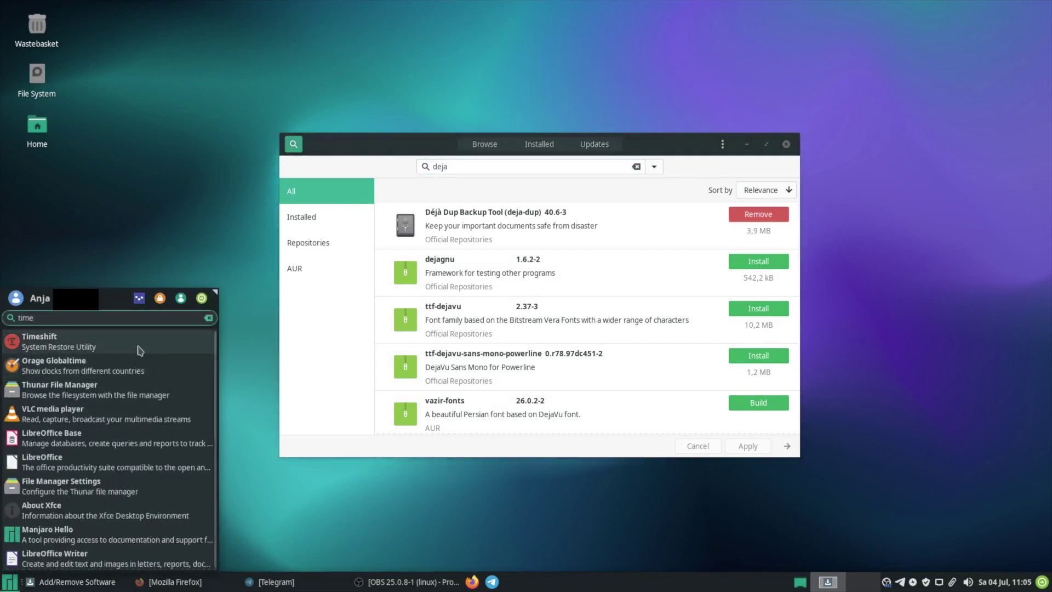
pyautogui.click(139, 351)
pyautogui.write('*****')
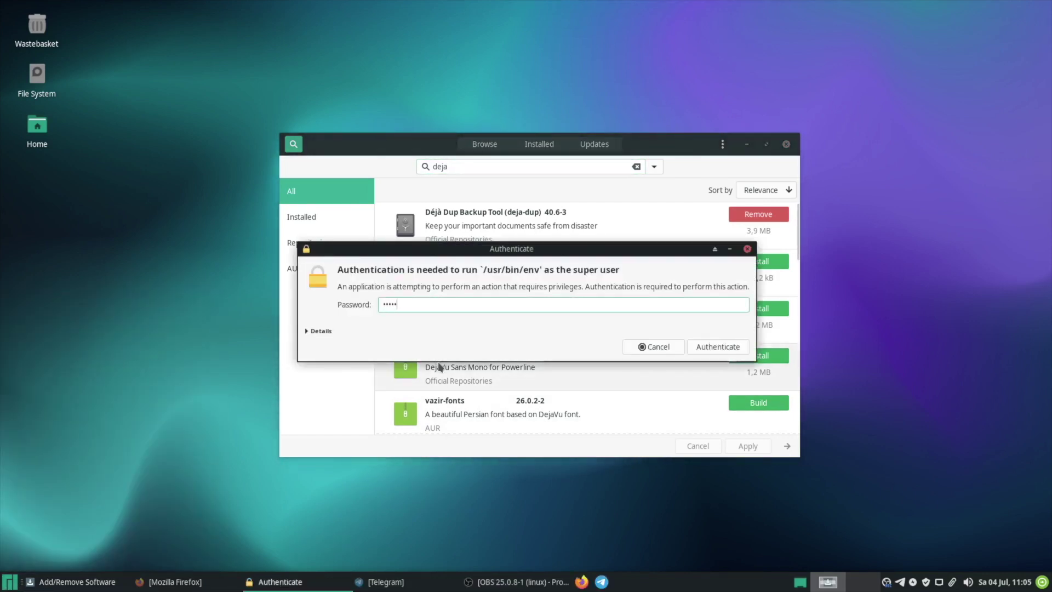
pyautogui.write('*******')
pyautogui.press('Return')
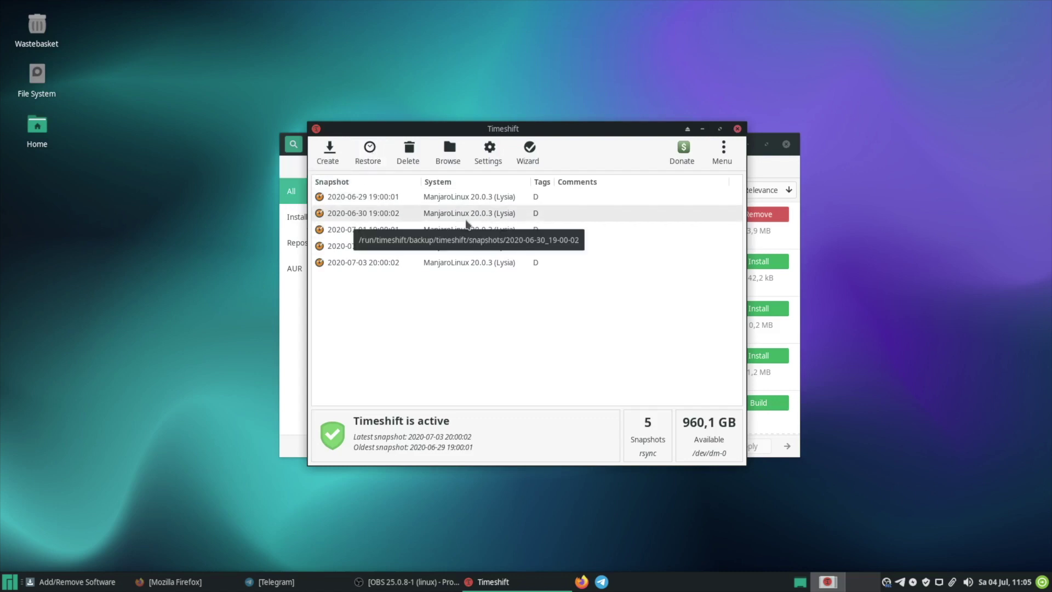
# Browse the rsync snapshots folder in a file manager, then close it.
pyautogui.click(449, 149)
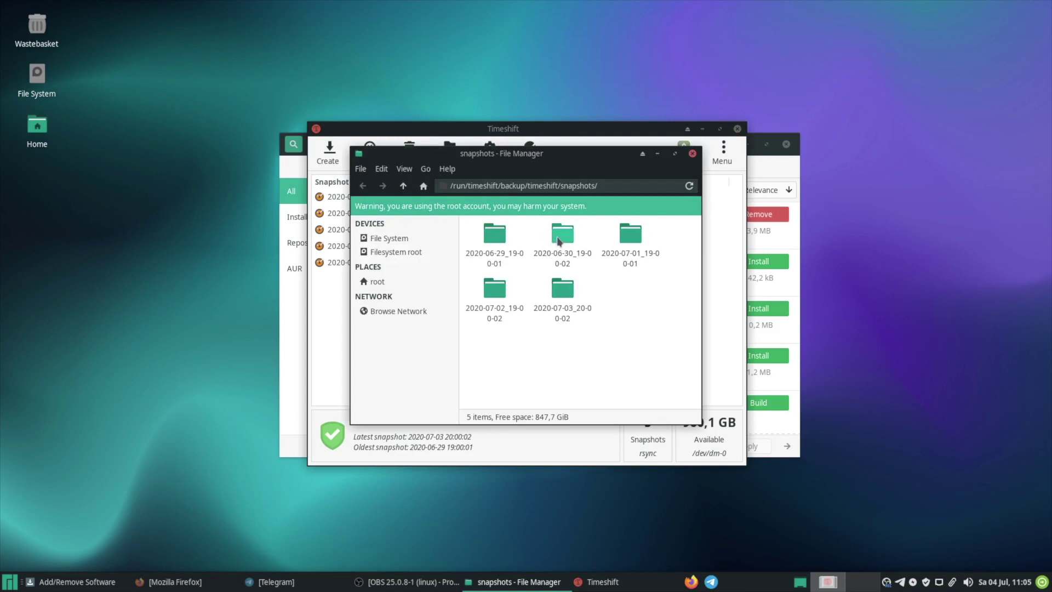
pyautogui.click(693, 153)
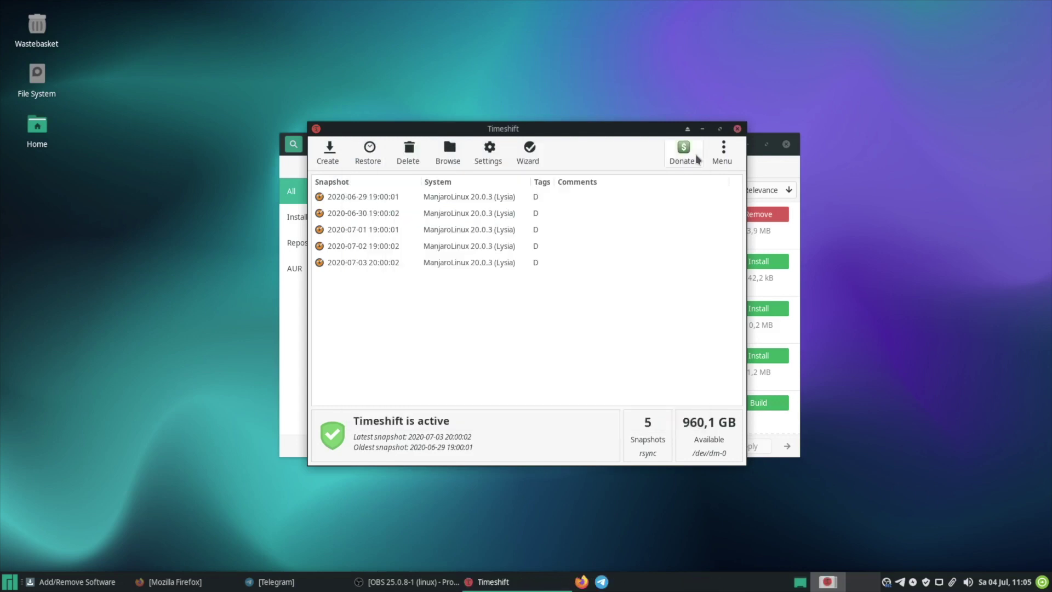
pyautogui.hotkey('alt', 'F4')
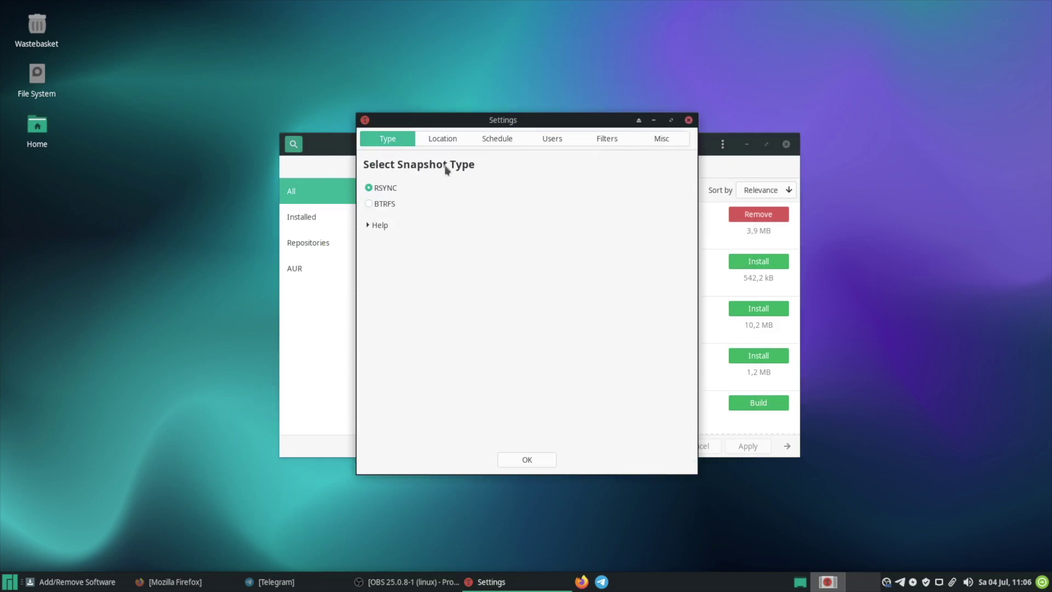
pyautogui.click(445, 140)
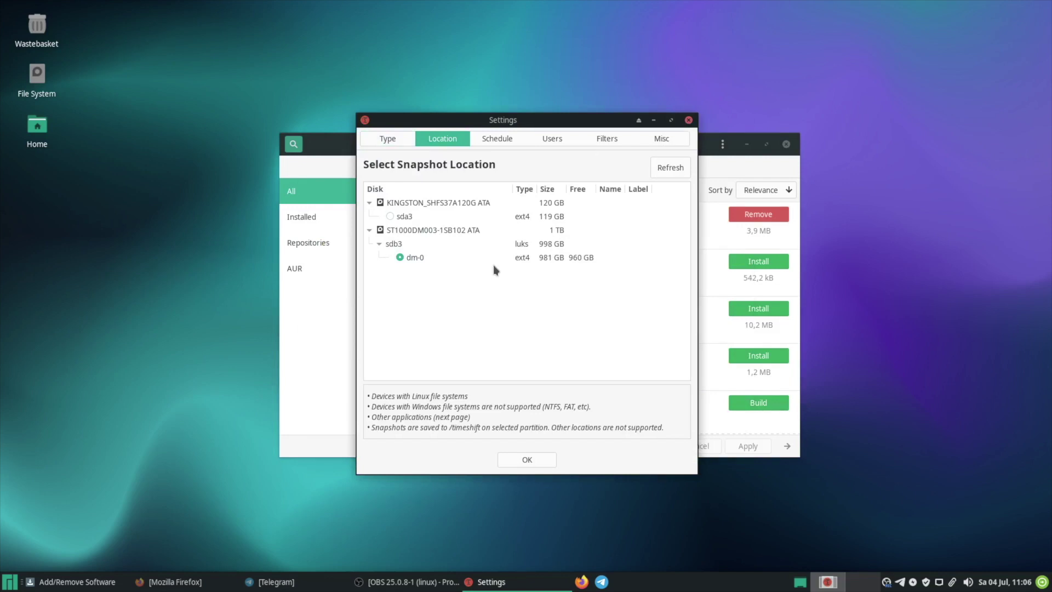
pyautogui.click(504, 139)
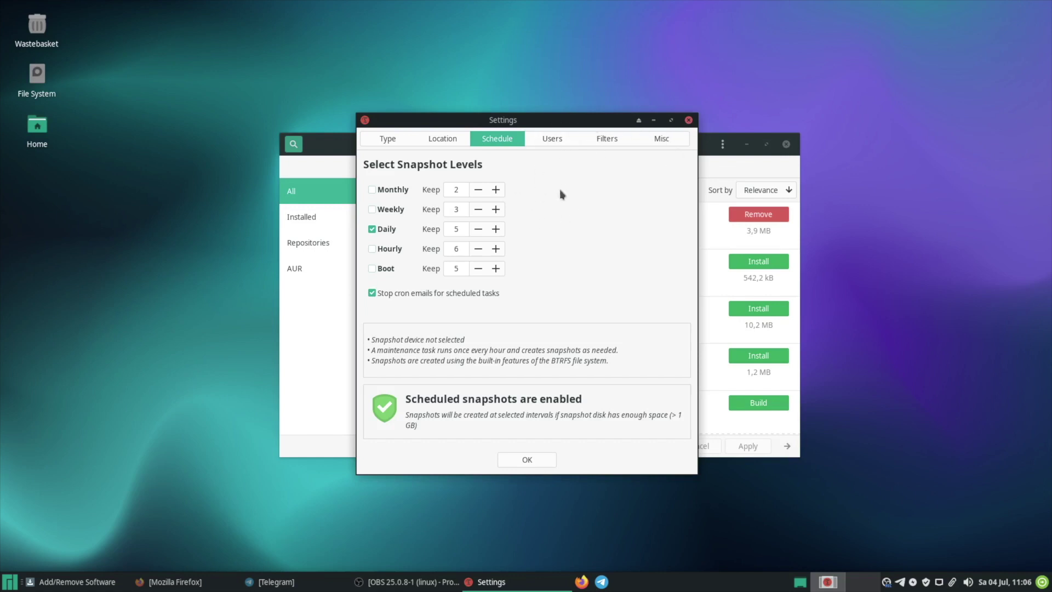
pyautogui.press('Escape')
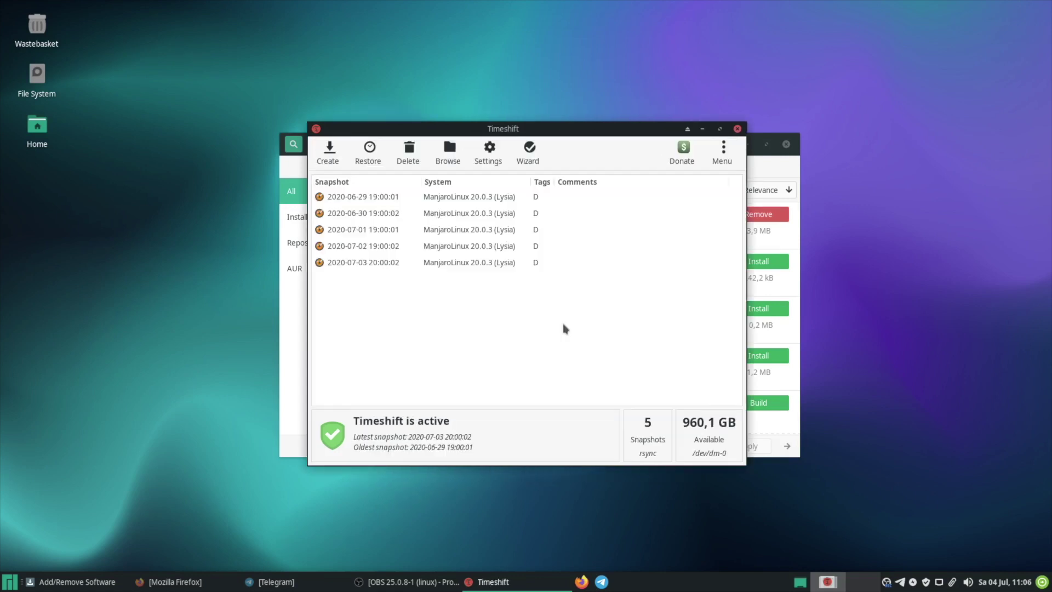